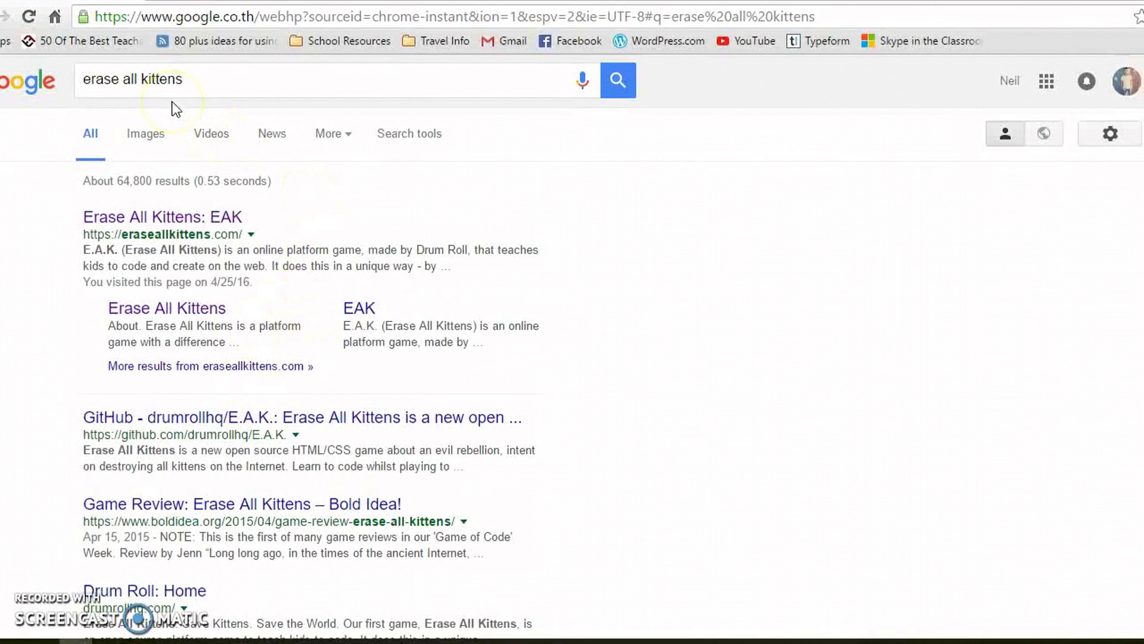
Step: Open the 'Erase All Kittens: EAK' Google result to reach eraseallkittens.com
{"action": "left_click", "coordinate": [214, 219]}
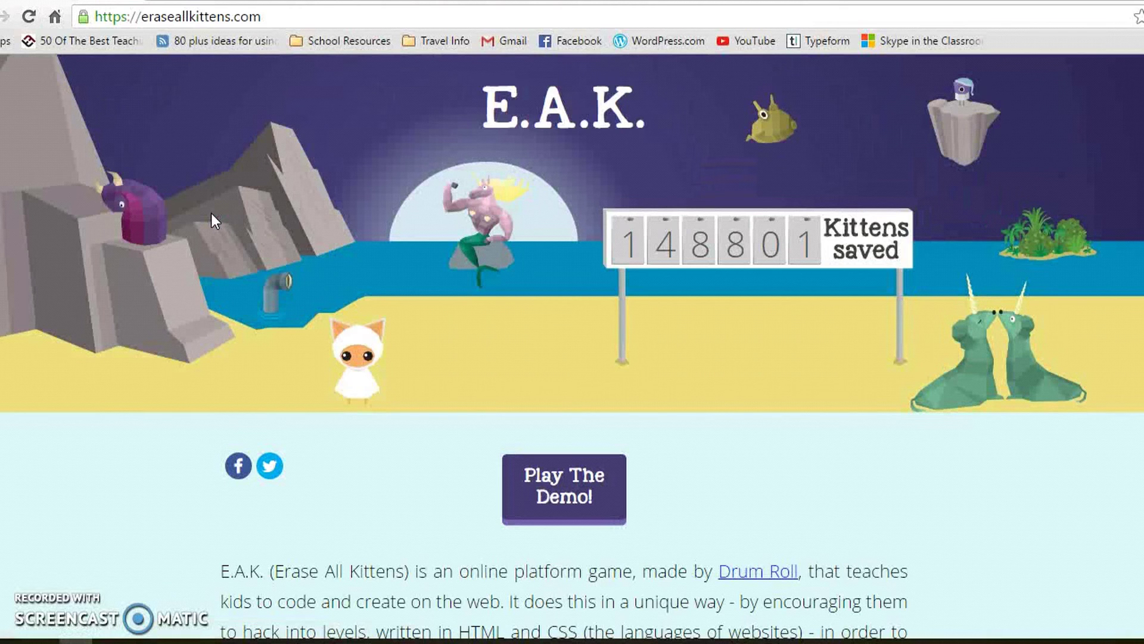
{"action": "scroll", "coordinate": [665, 327], "scroll_direction": "down", "scroll_amount": 6}
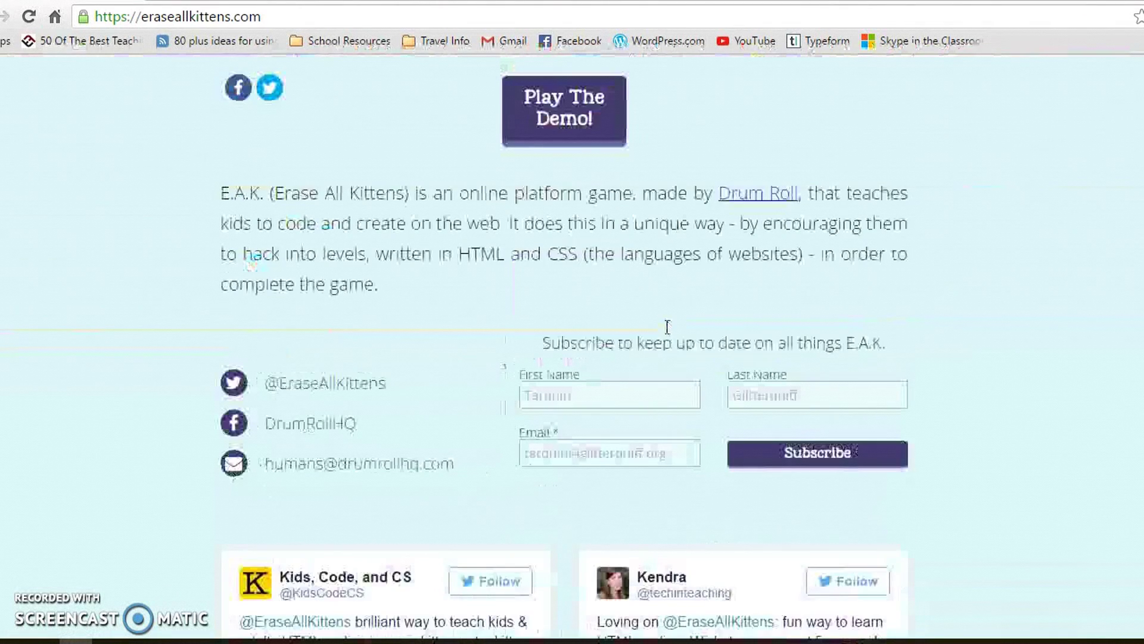
{"action": "scroll", "coordinate": [667, 328], "scroll_direction": "down", "scroll_amount": 4}
{"action": "scroll", "coordinate": [668, 334], "scroll_direction": "down", "scroll_amount": 6}
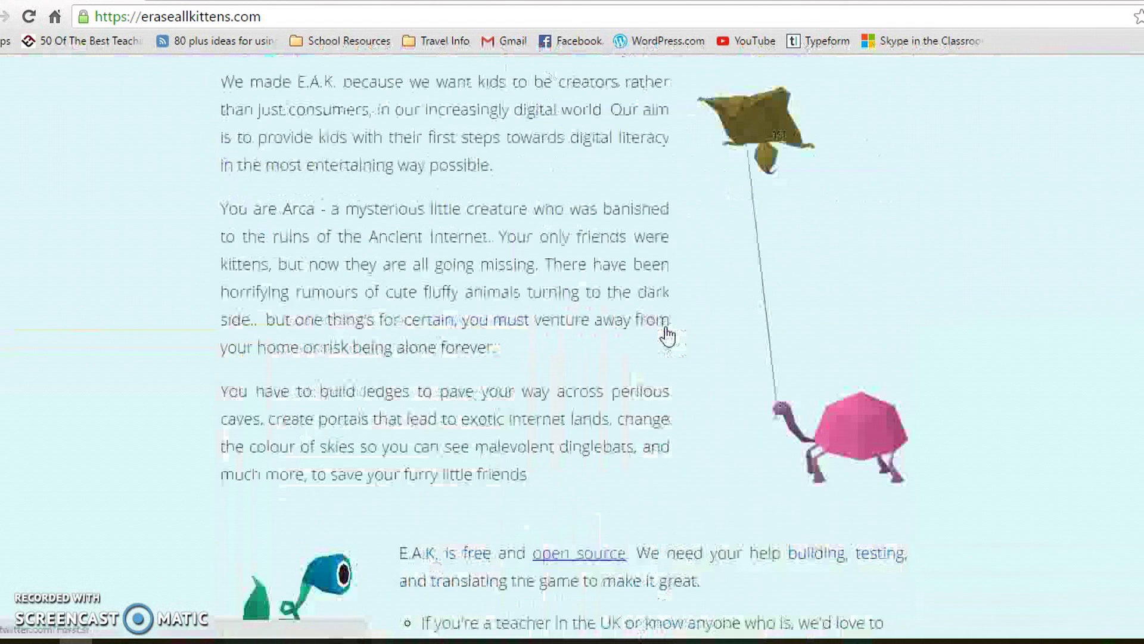
{"action": "scroll", "coordinate": [667, 334], "scroll_direction": "down", "scroll_amount": 4}
{"action": "scroll", "coordinate": [669, 333], "scroll_direction": "down", "scroll_amount": 5}
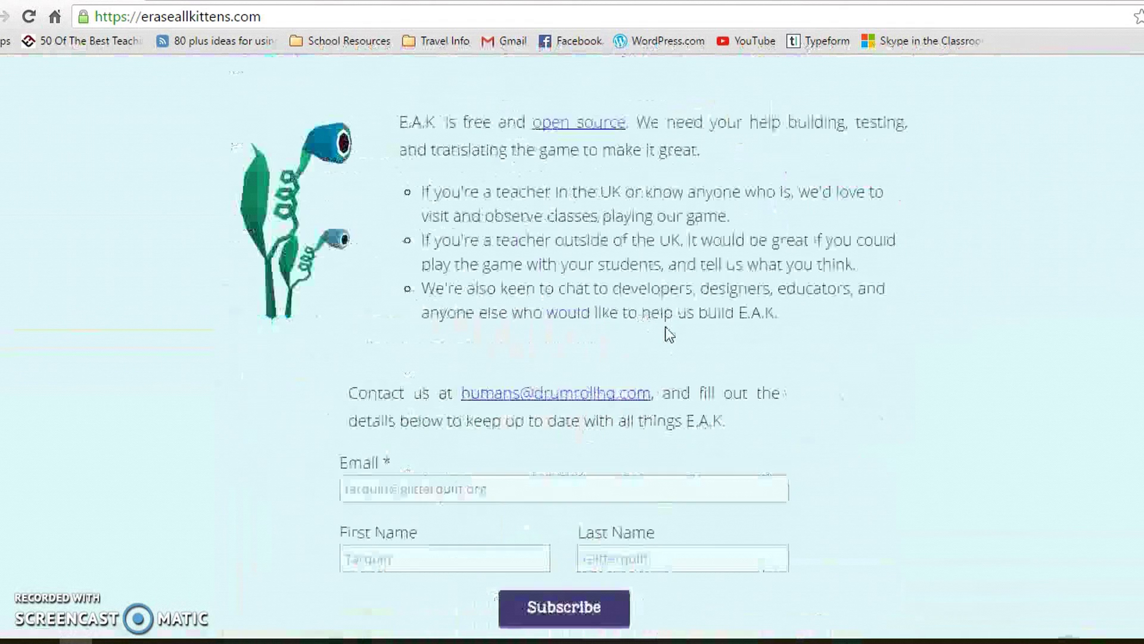
{"action": "scroll", "coordinate": [669, 333], "scroll_direction": "up", "scroll_amount": 10}
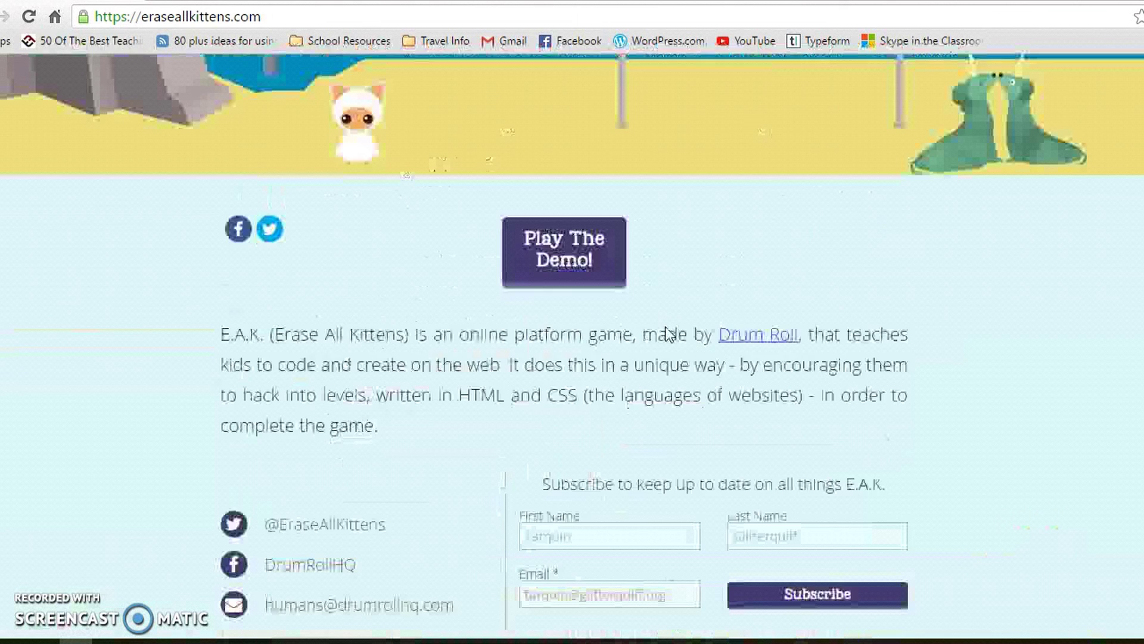
{"action": "scroll", "coordinate": [668, 334], "scroll_direction": "up", "scroll_amount": 4}
{"action": "left_click", "coordinate": [583, 465]}
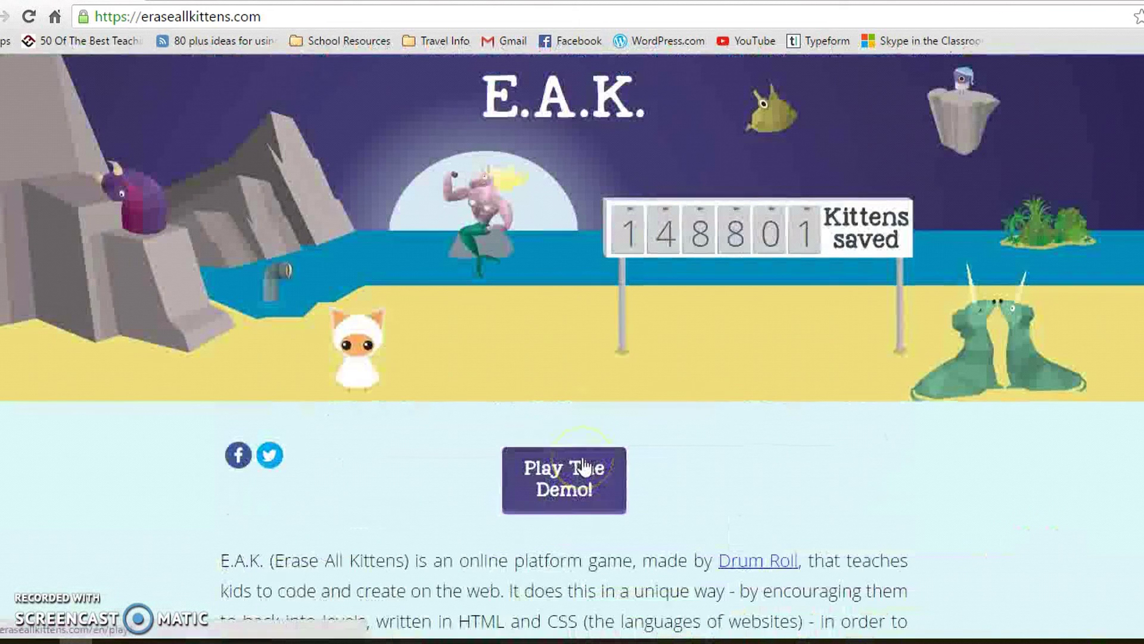
Step: Start 'Play The Demo!' and get through the intro cutscene to the first level
{"action": "left_click", "coordinate": [528, 471]}
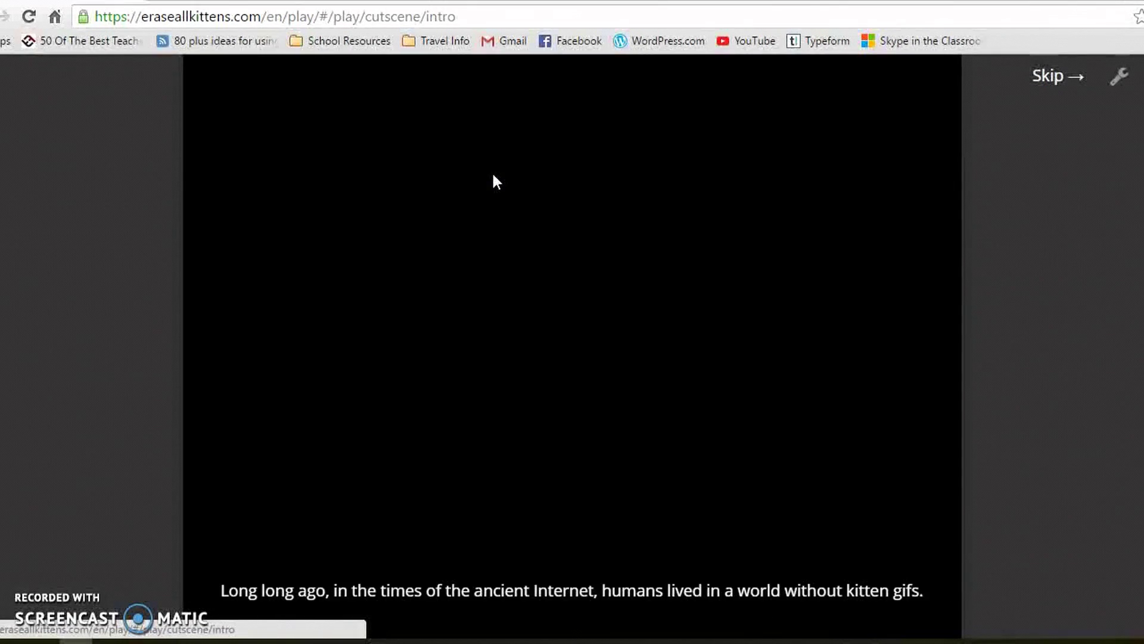
{"action": "left_click", "coordinate": [455, 221]}
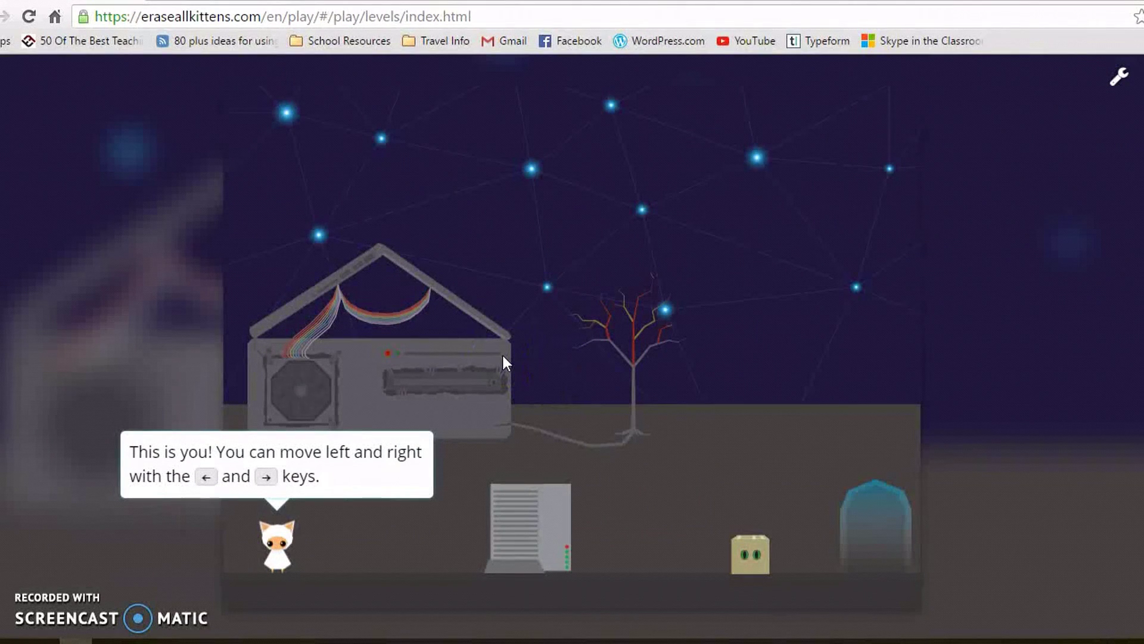
Step: Walk the kitten right, jump the server box, free the boxed kitten and enter the portal
{"action": "left_click", "coordinate": [271, 490]}
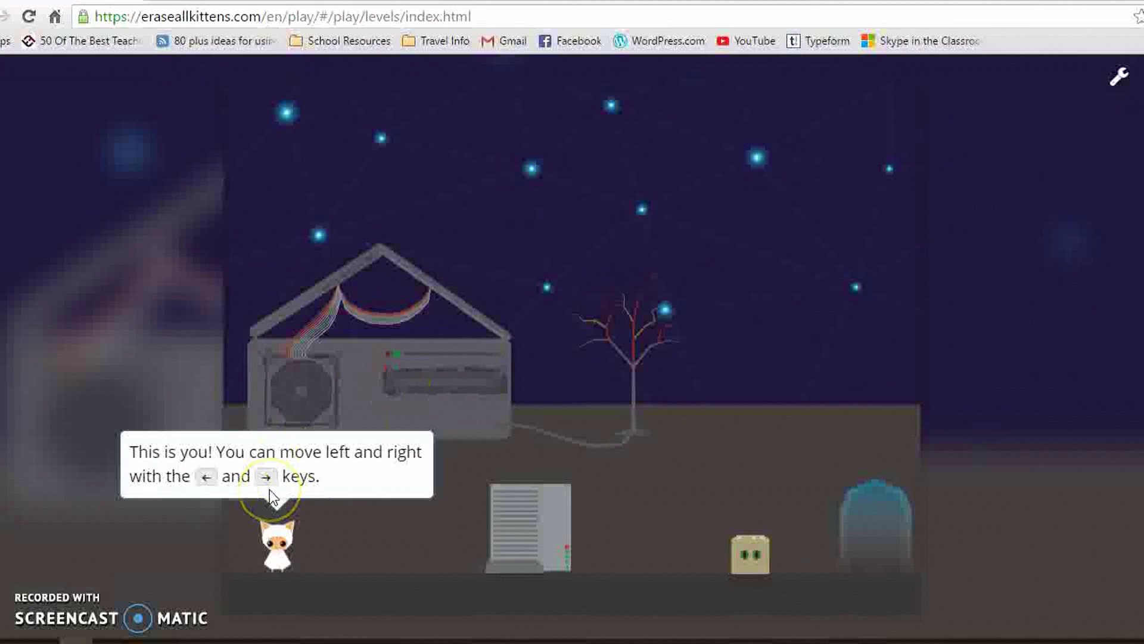
{"action": "key", "text": "Right"}
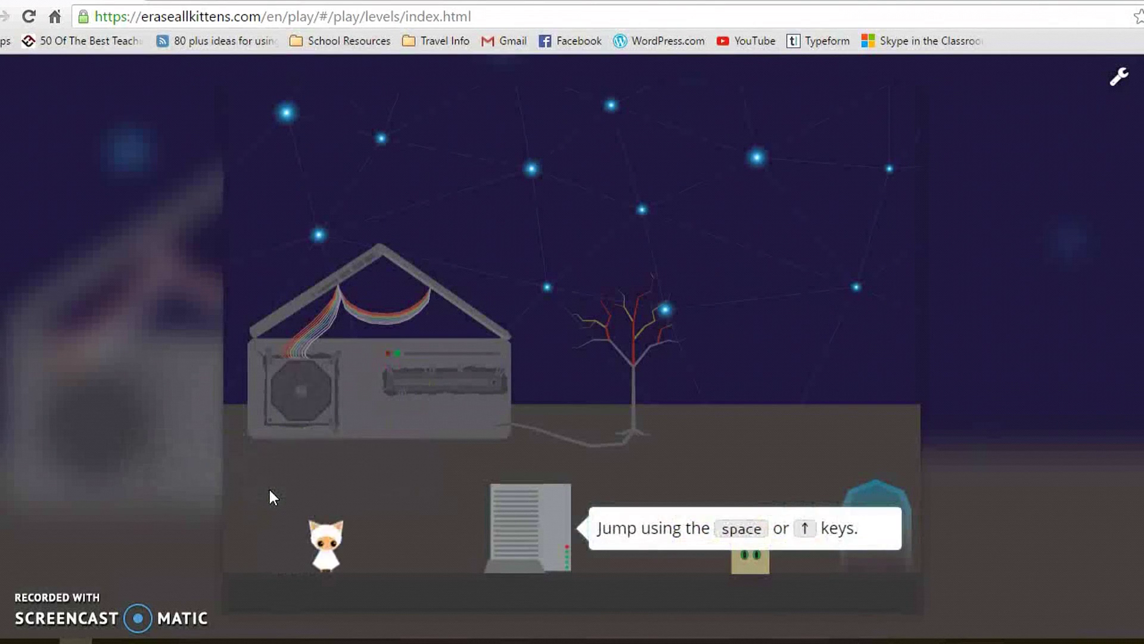
{"action": "key", "text": "Left"}
{"action": "key", "text": "Right"}
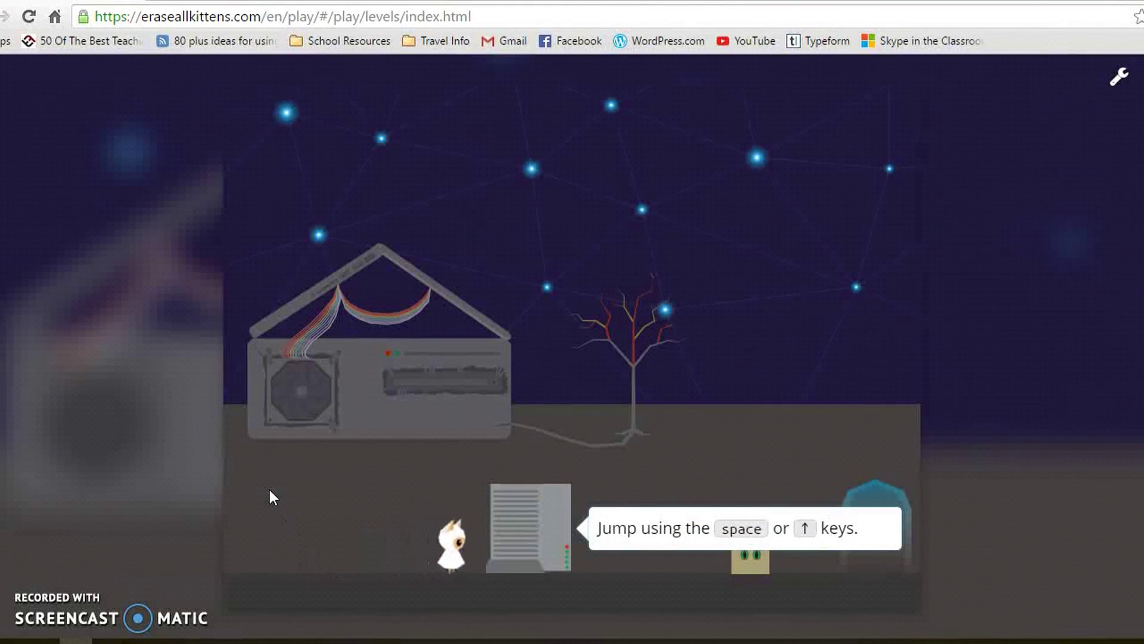
{"action": "key", "text": "Up"}
{"action": "key", "text": "Up"}
{"action": "key", "text": "Right"}
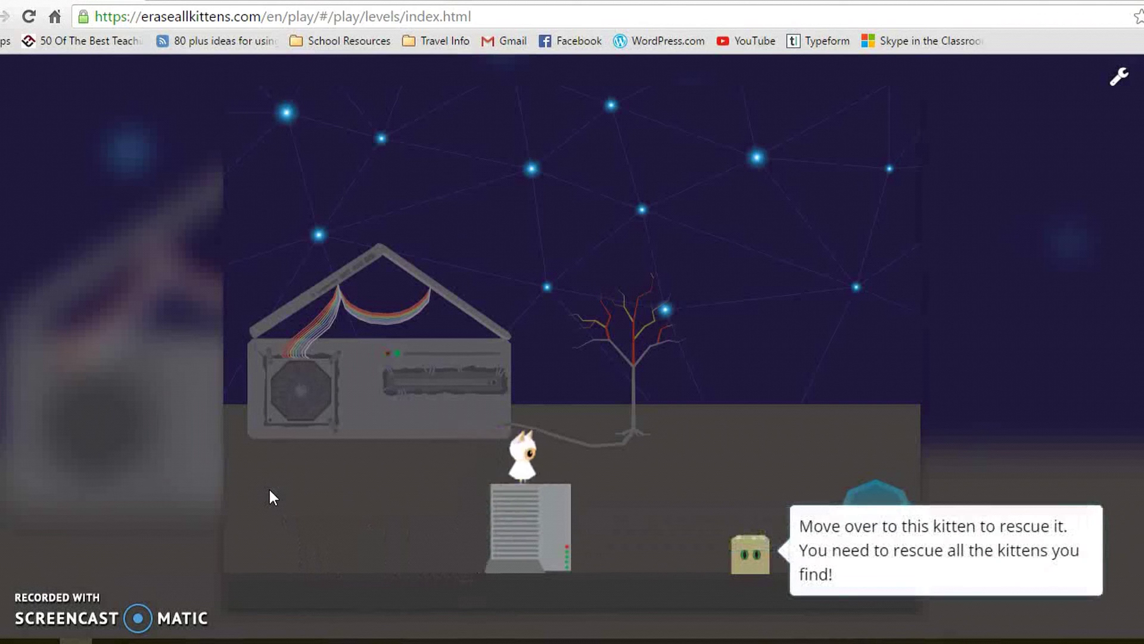
{"action": "key", "text": "Right"}
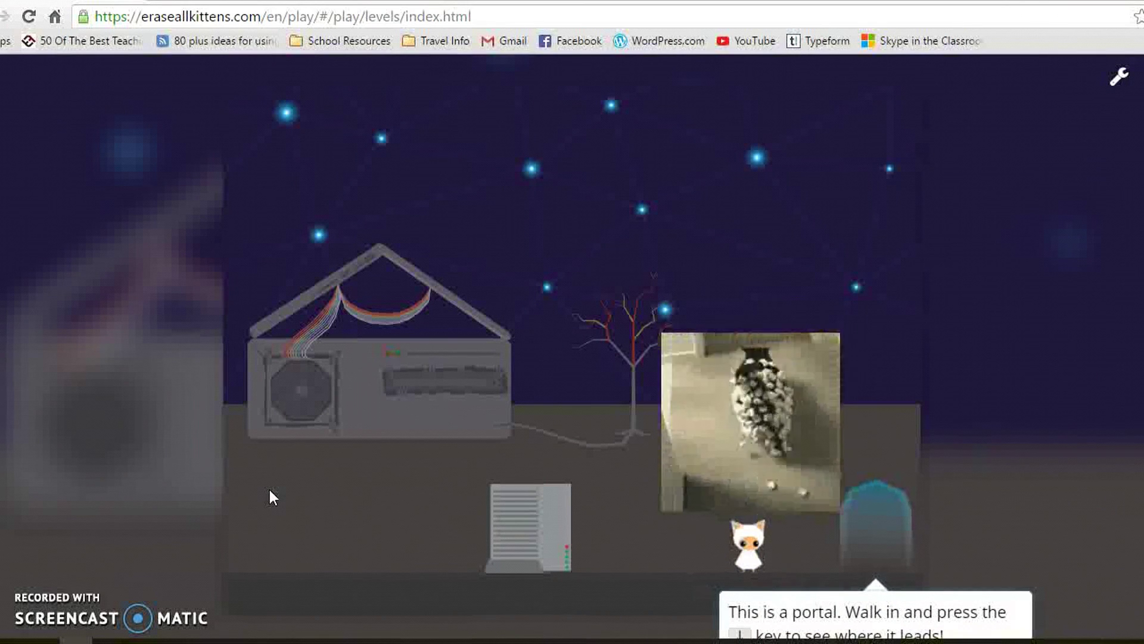
{"action": "key", "text": "Right"}
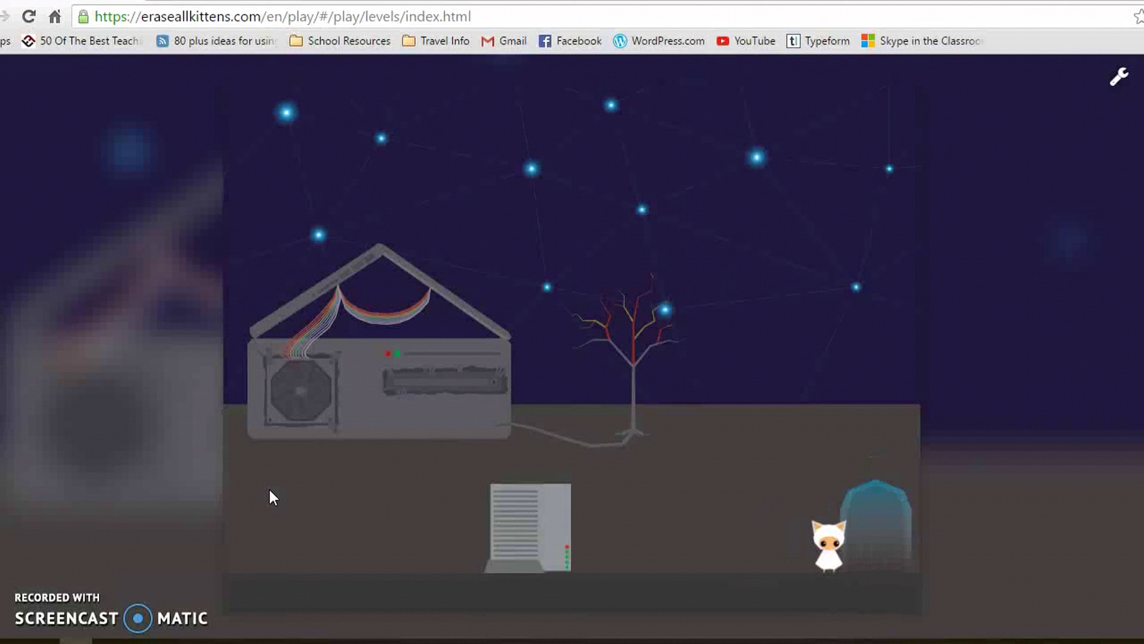
{"action": "key", "text": "Right"}
{"action": "key", "text": "Down"}
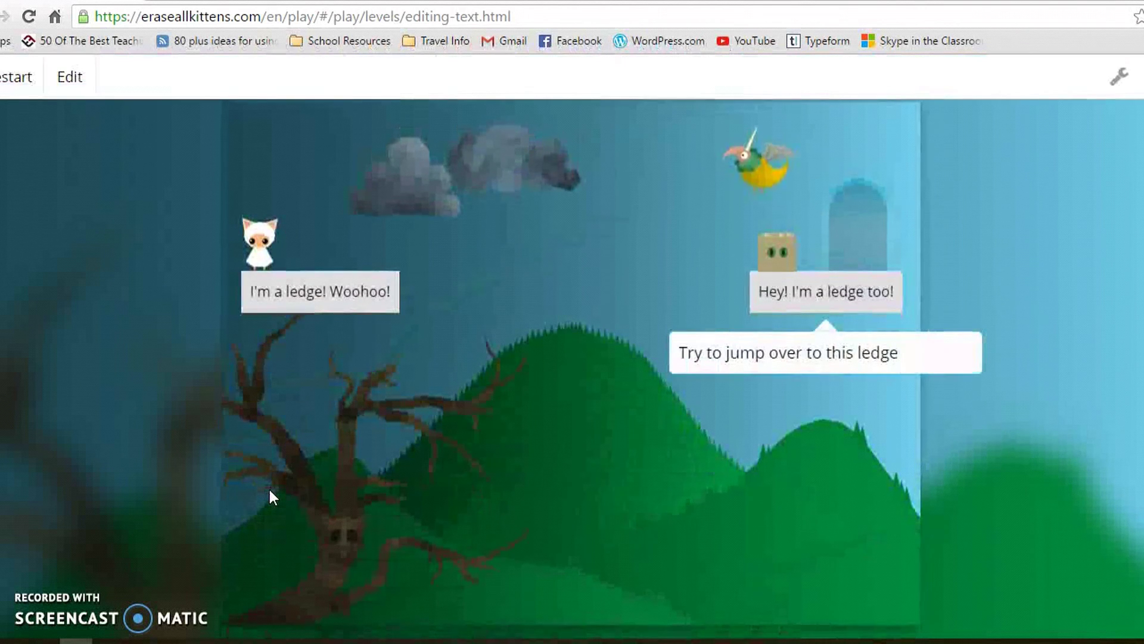
Step: Jump for the far ledge, fall short, then open the level's code editor
{"action": "key", "text": "Right"}
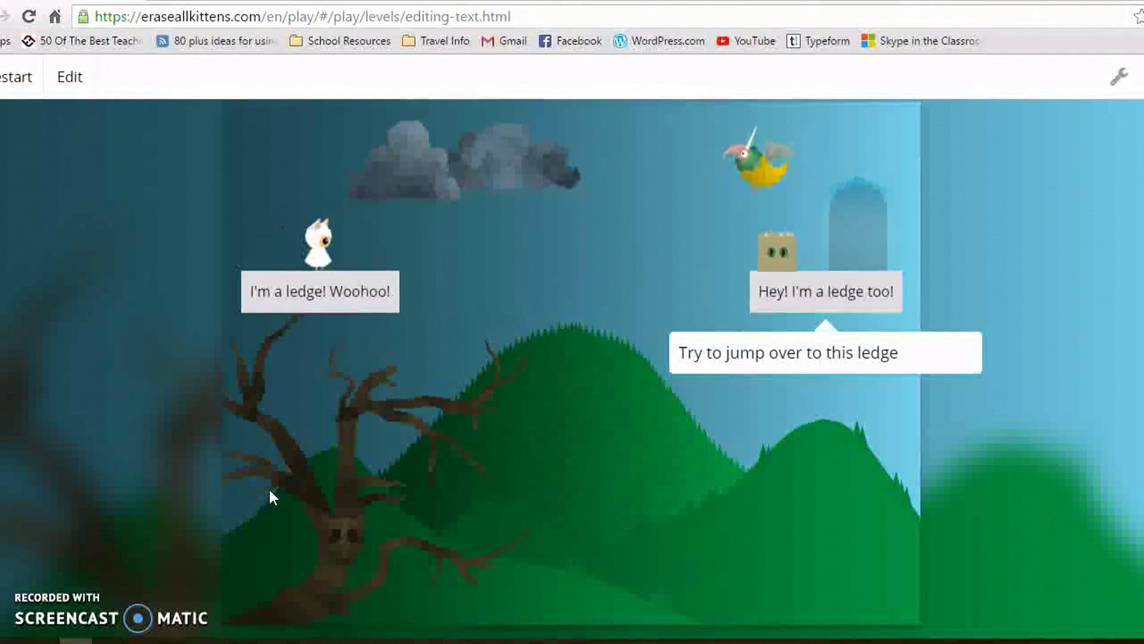
{"action": "key", "text": "Up"}
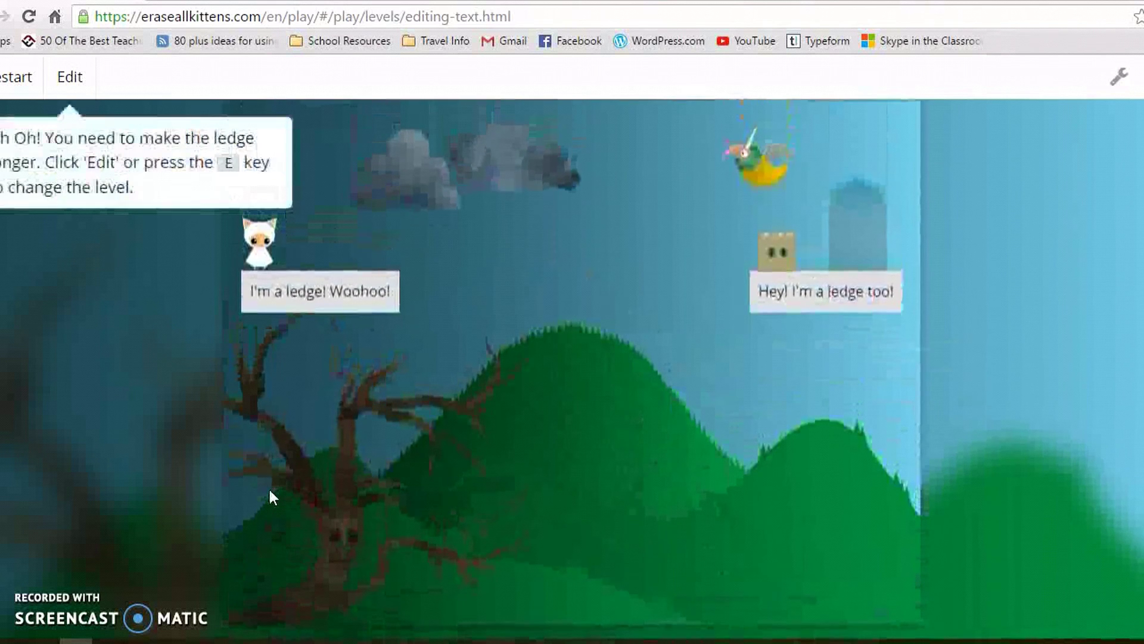
{"action": "left_click", "coordinate": [278, 632]}
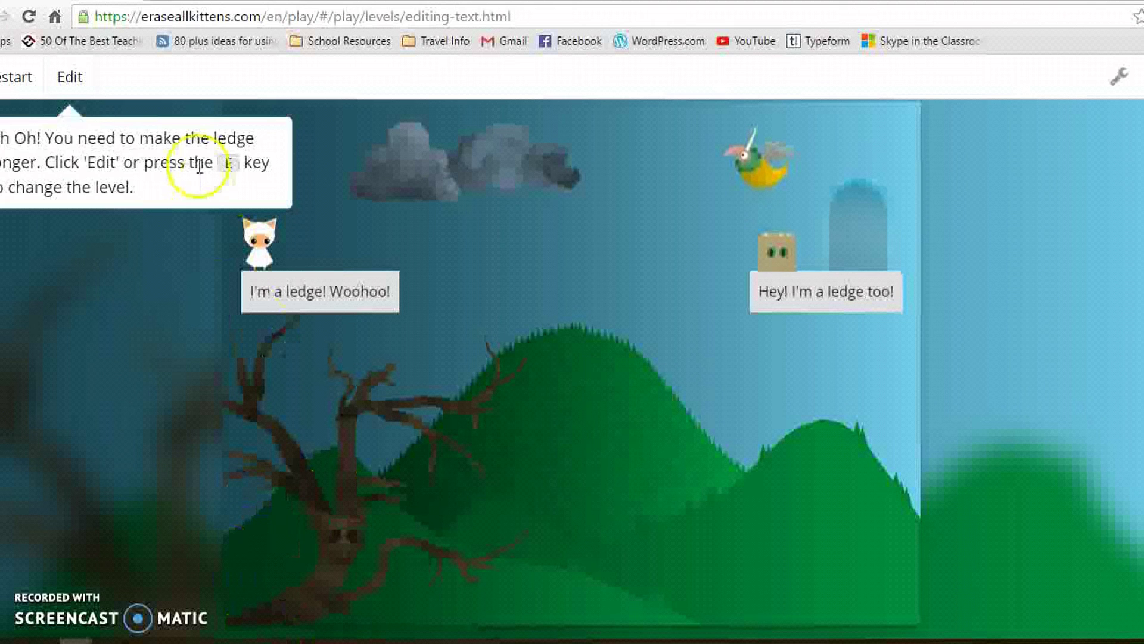
{"action": "left_click", "coordinate": [64, 78]}
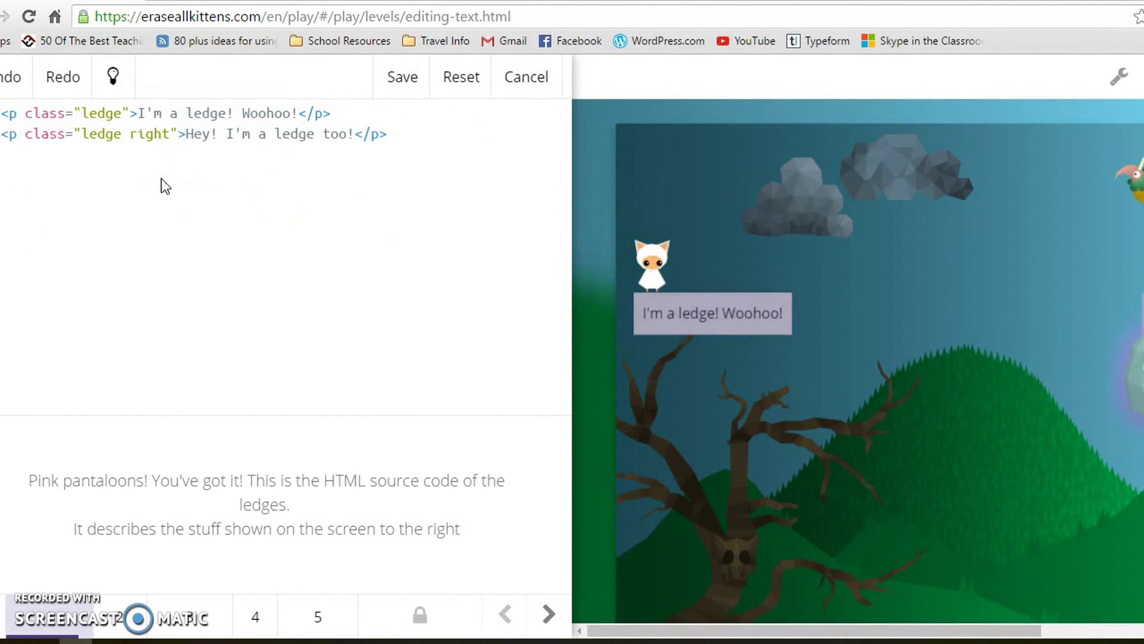
Step: Advance through the editor tutorial hints beside the two ledge paragraphs' HTML
{"action": "left_click", "coordinate": [423, 173]}
{"action": "left_click", "coordinate": [382, 289]}
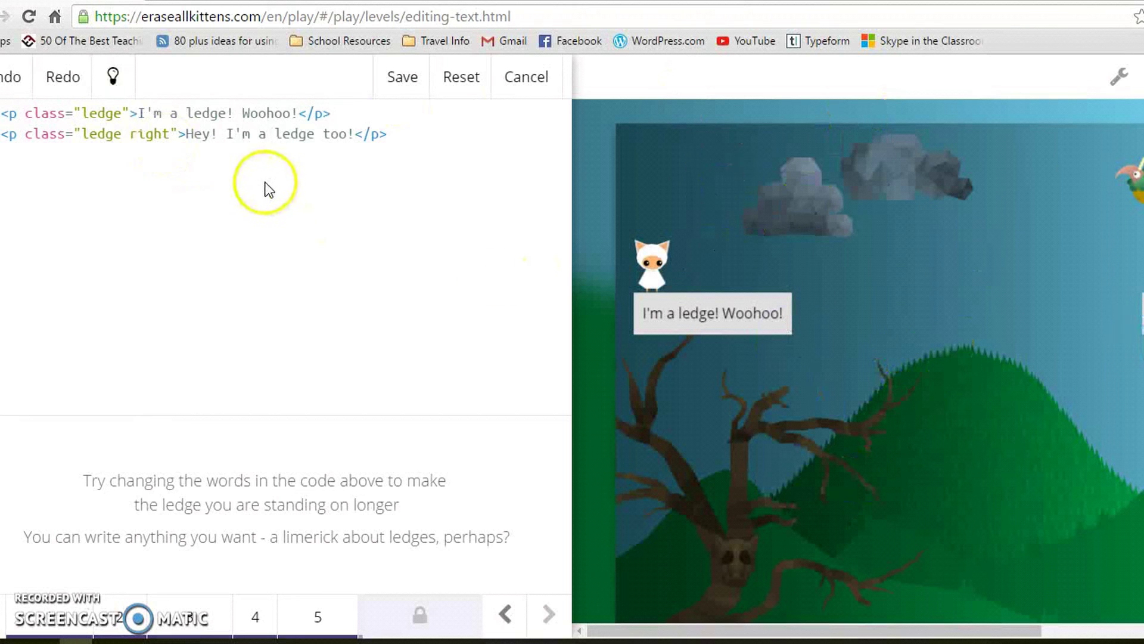
Step: Insert 'I have to get to the other side.' between 'ledge!' and 'Woohoo!', then save
{"action": "left_click", "coordinate": [235, 113]}
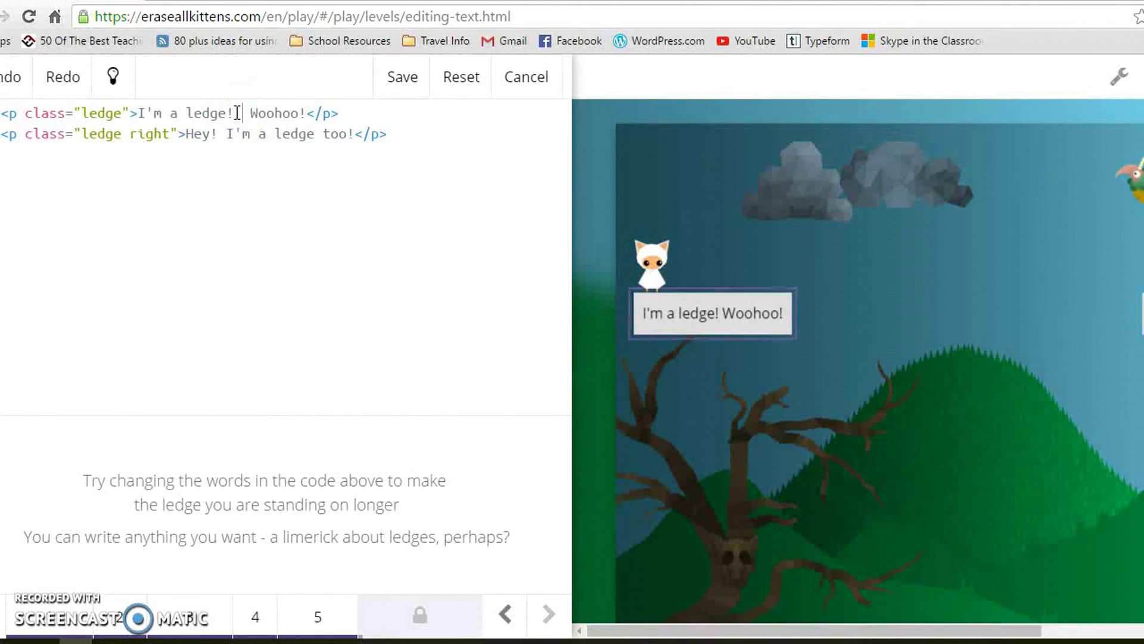
{"action": "type", "text": "I have to"}
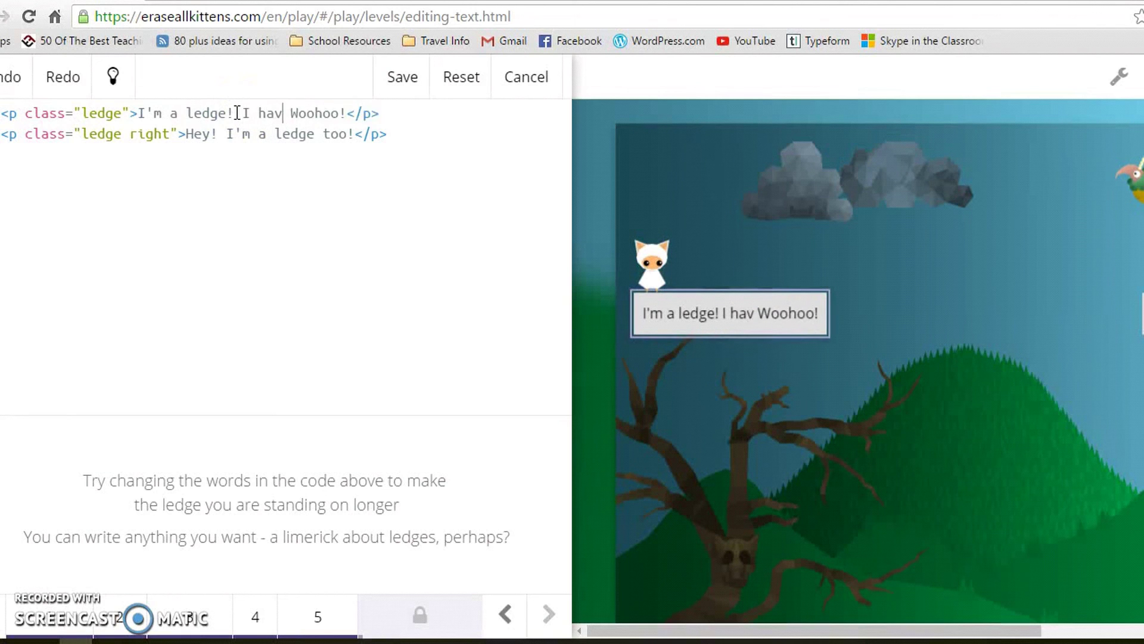
{"action": "type", "text": " get to the"}
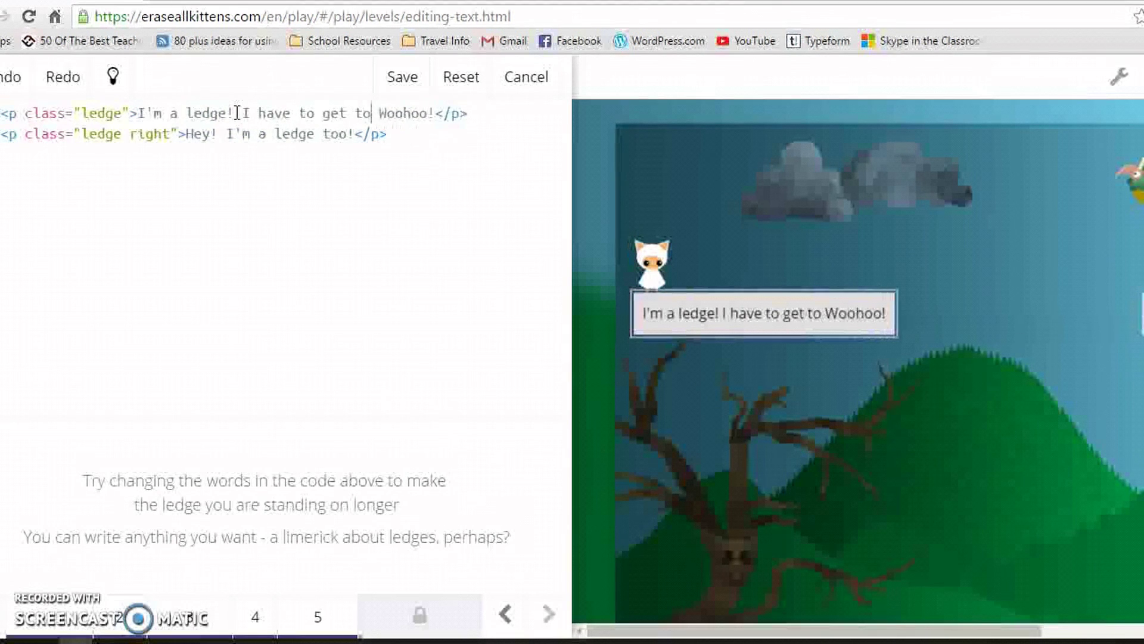
{"action": "type", "text": " other side."}
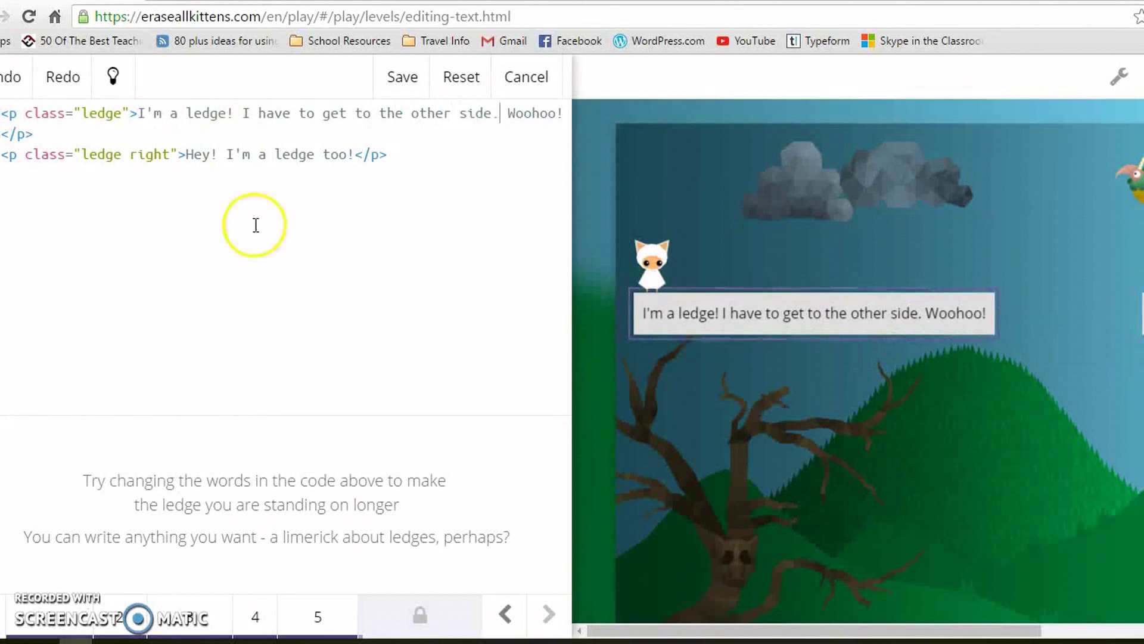
{"action": "left_click", "coordinate": [402, 82]}
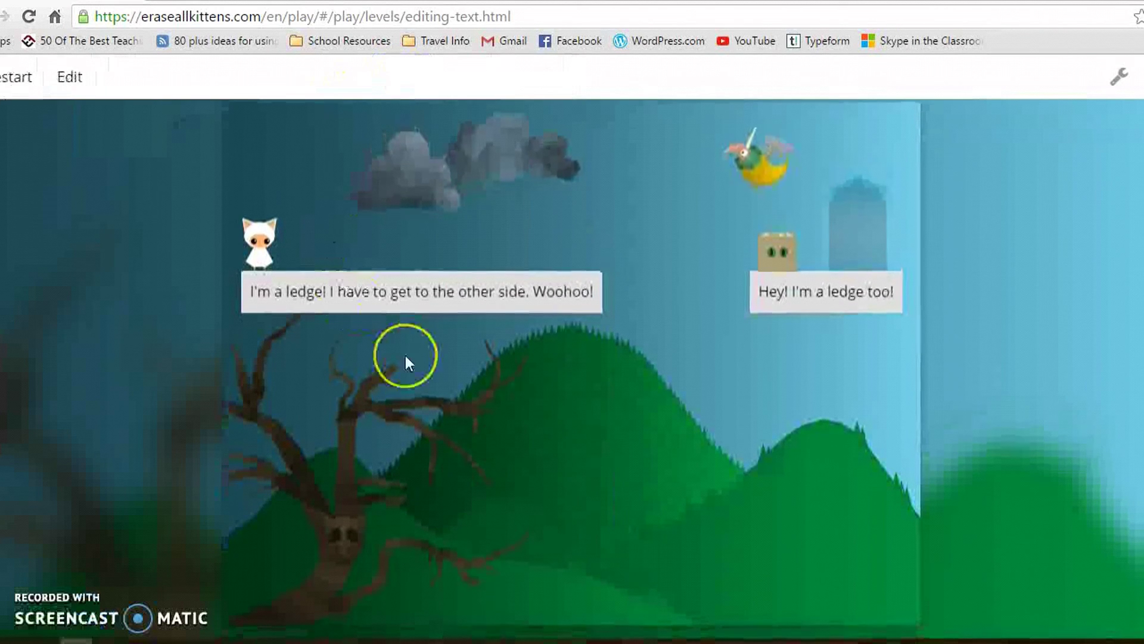
Step: Walk the kitten along the long ledge, jump to the right ledge and exit through the door
{"action": "key", "text": "Right"}
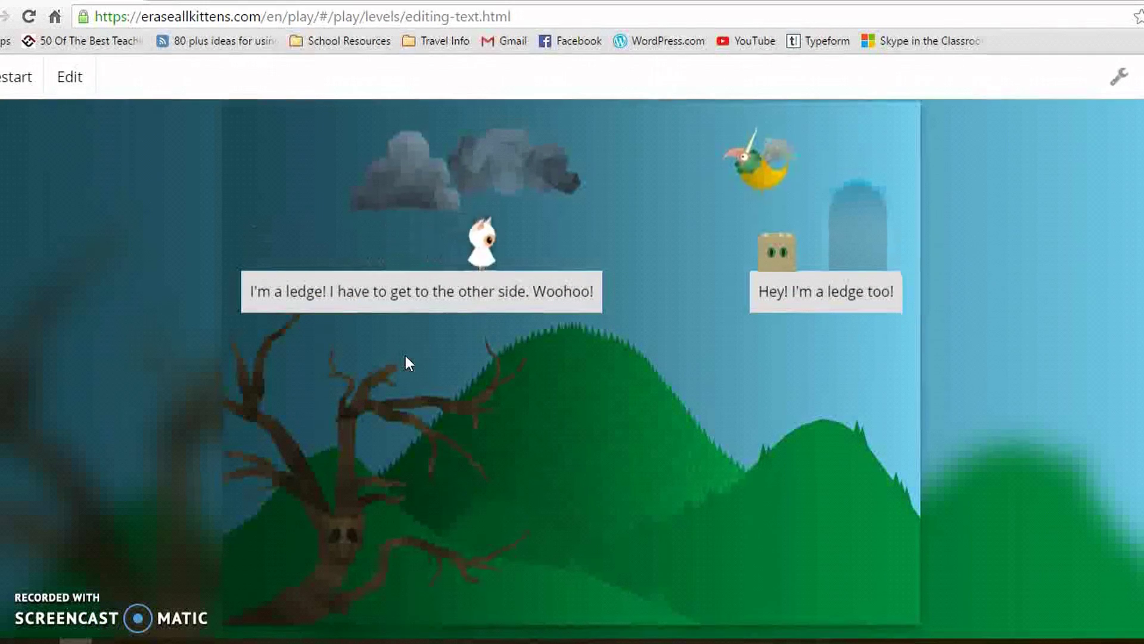
{"action": "key", "text": "Up"}
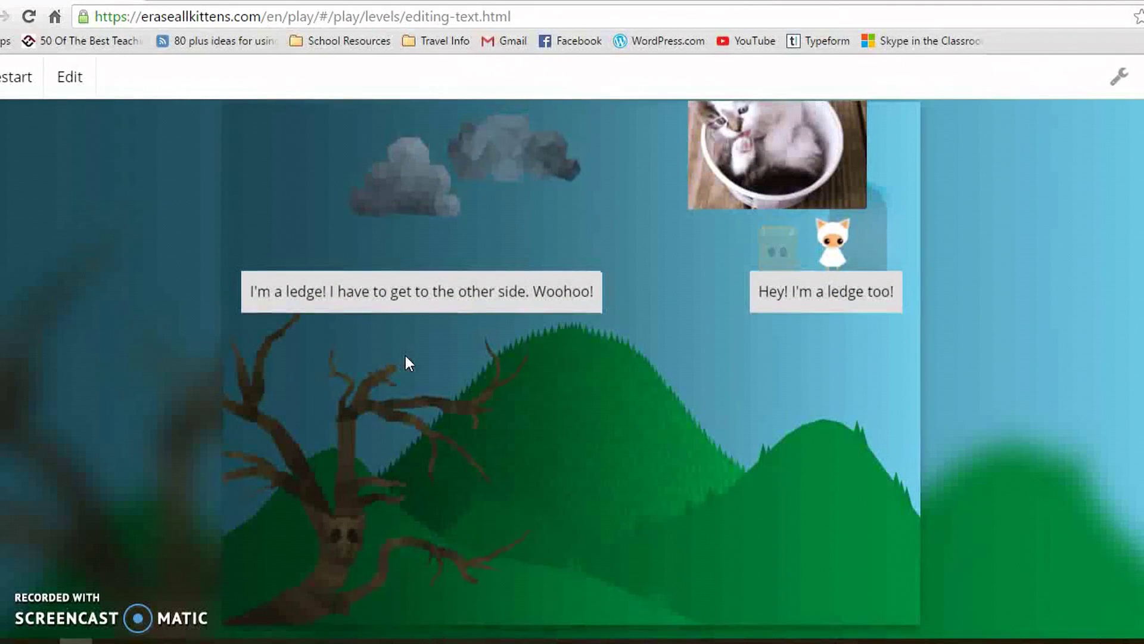
{"action": "key", "text": "Right"}
{"action": "key", "text": "Left"}
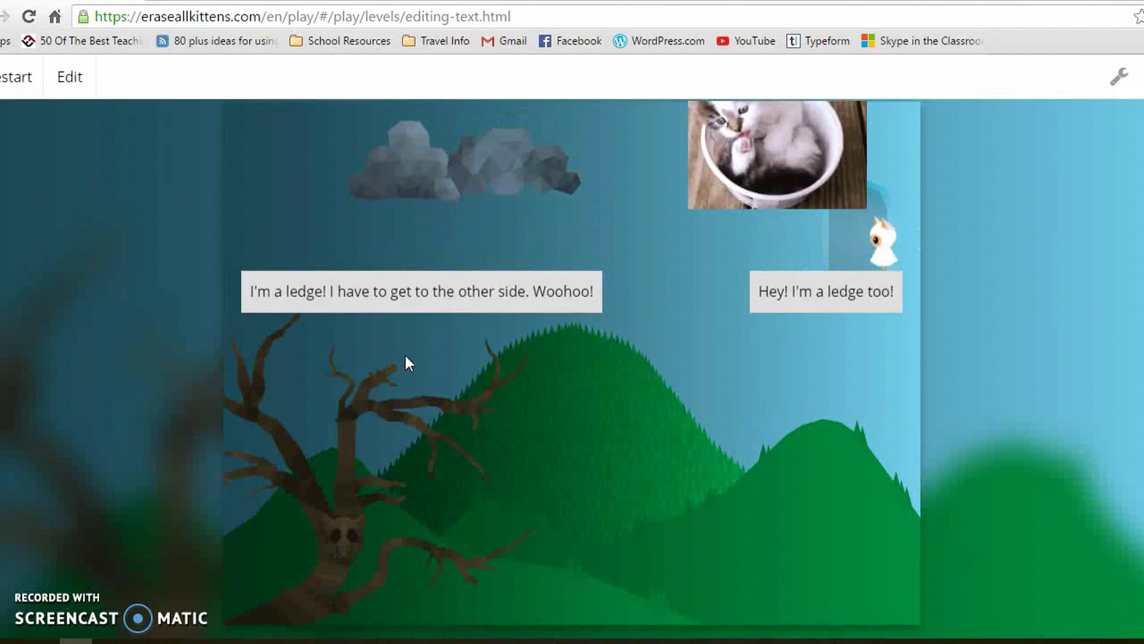
{"action": "key", "text": "Down"}
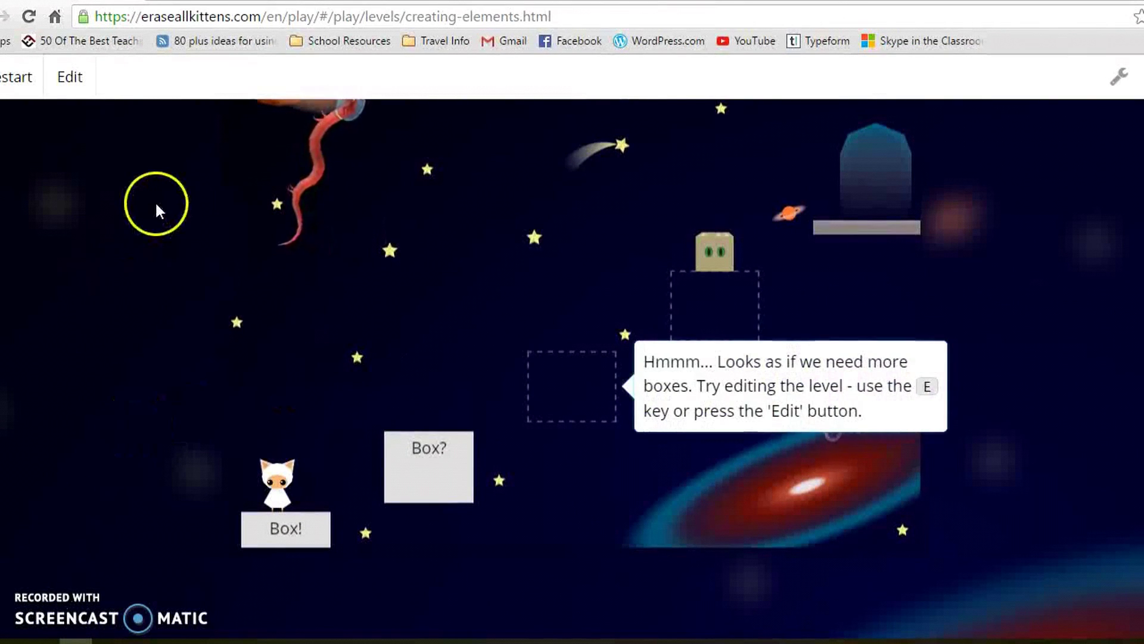
Step: Open the creating-elements level's code showing the Box! and Box? div lines
{"action": "left_click", "coordinate": [65, 77]}
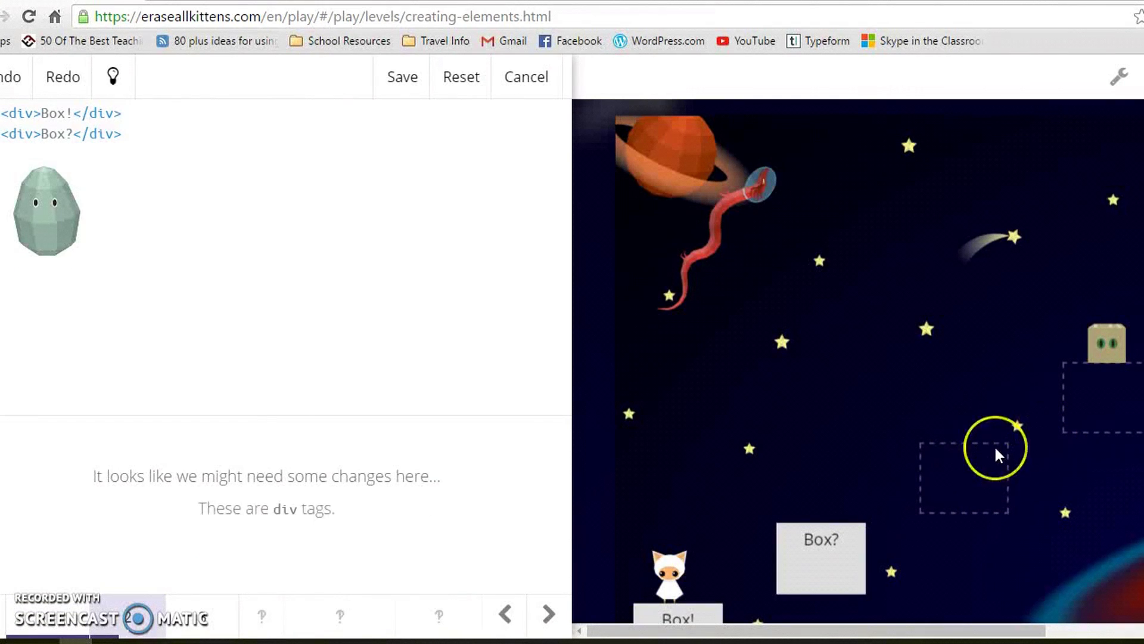
Step: Read through the <div> and </div> box tutorial tips and dismiss the help tip
{"action": "left_click", "coordinate": [596, 392]}
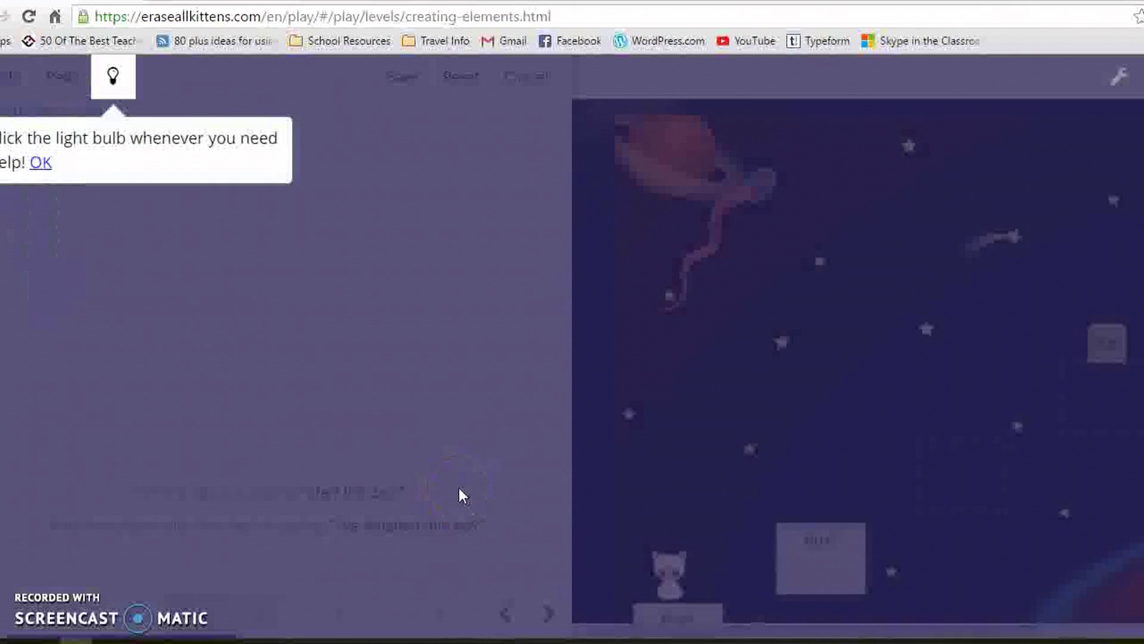
{"action": "left_click", "coordinate": [43, 164]}
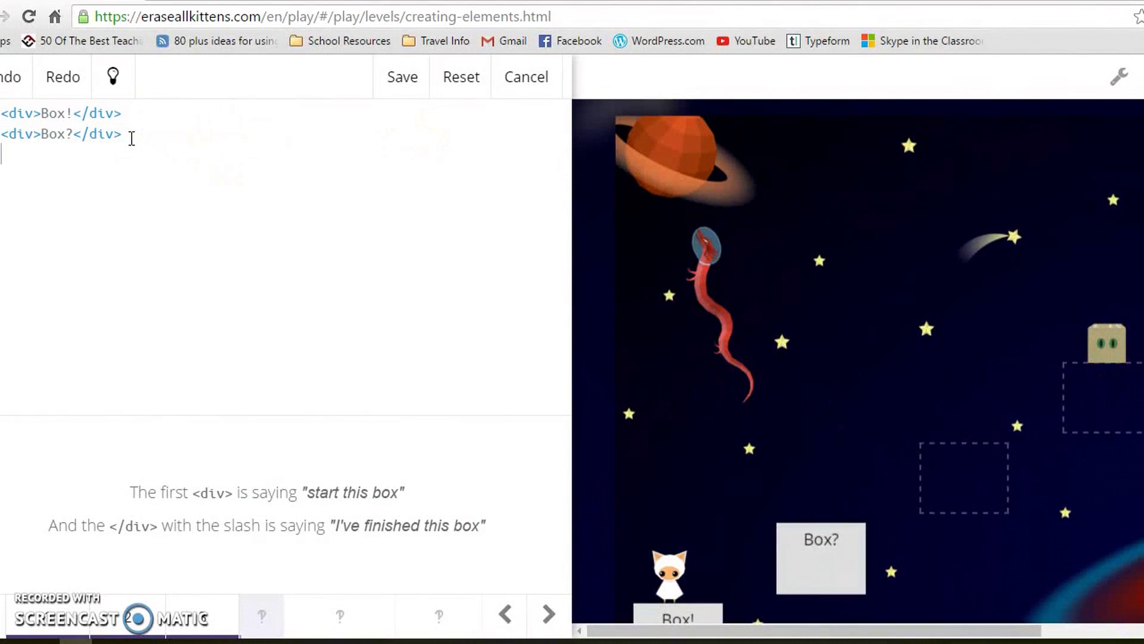
Step: Duplicate the <div>Box?</div> line twice, change the copies to Box. and Box:), and save
{"action": "left_click_drag", "start_coordinate": [119, 136], "coordinate": [2, 135]}
{"action": "key", "text": "ctrl+c"}
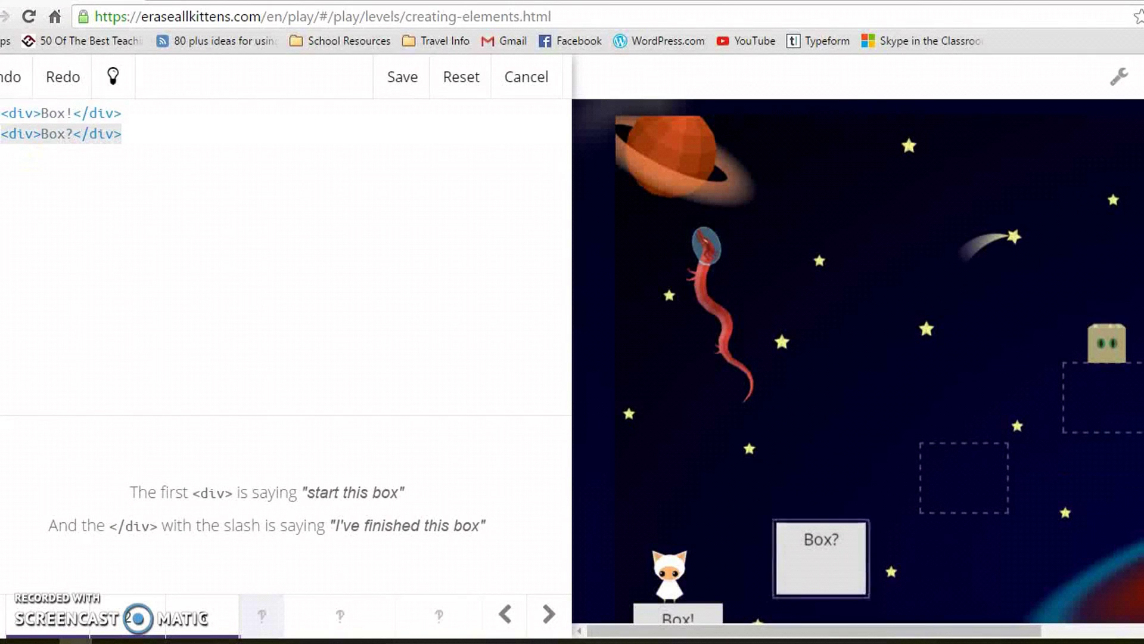
{"action": "left_click", "coordinate": [50, 152]}
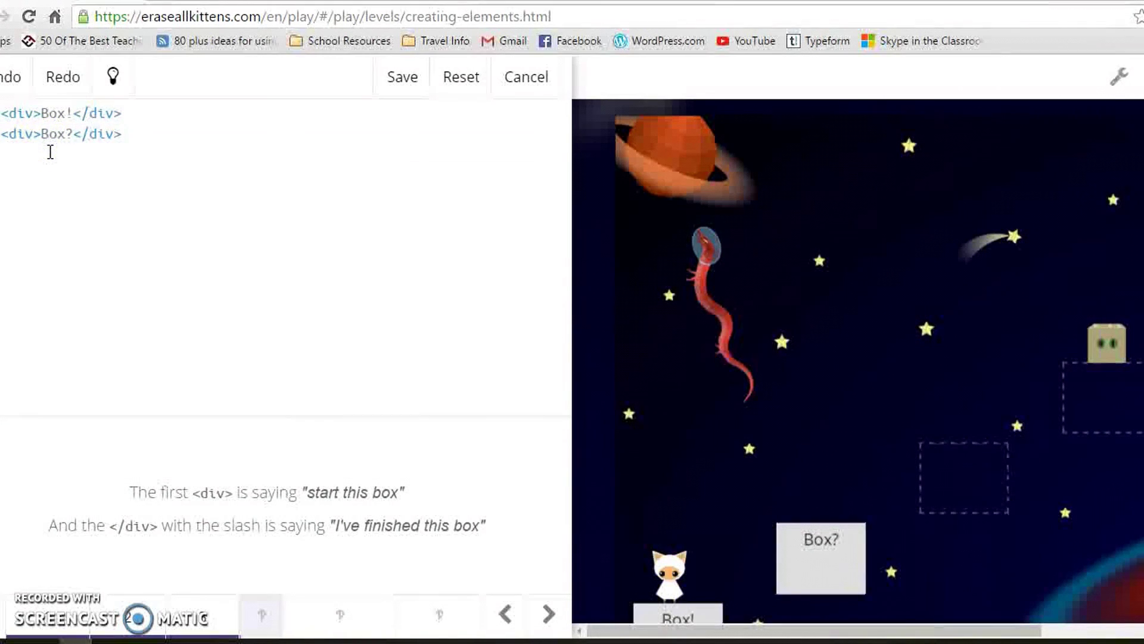
{"action": "key", "text": "ctrl+v"}
{"action": "left_click", "coordinate": [74, 153]}
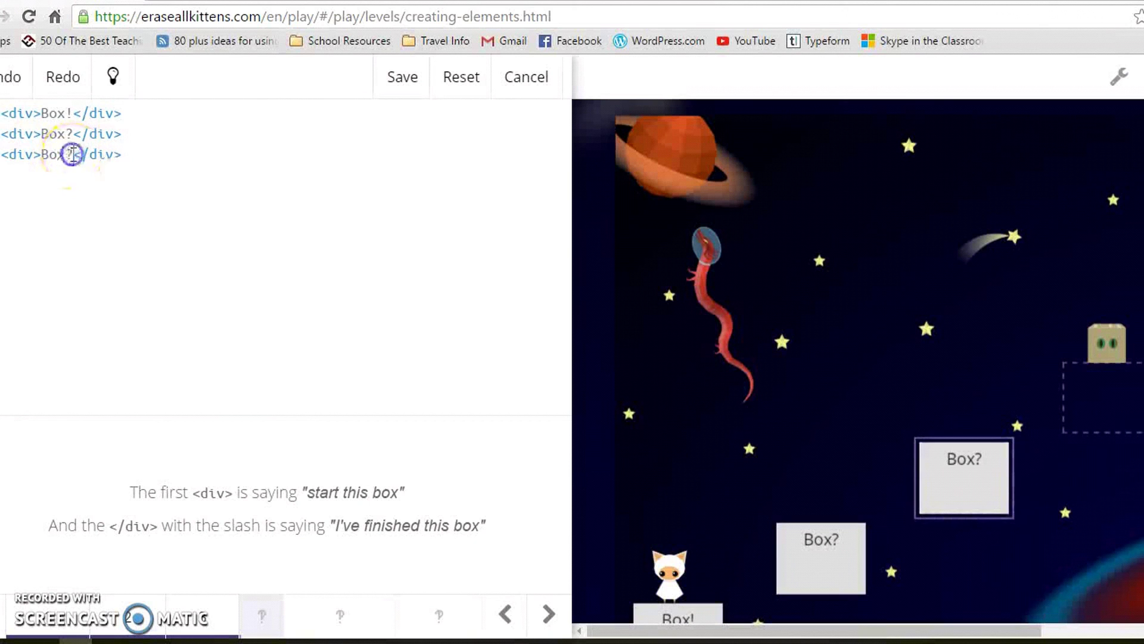
{"action": "key", "text": "BackSpace"}
{"action": "type", "text": "."}
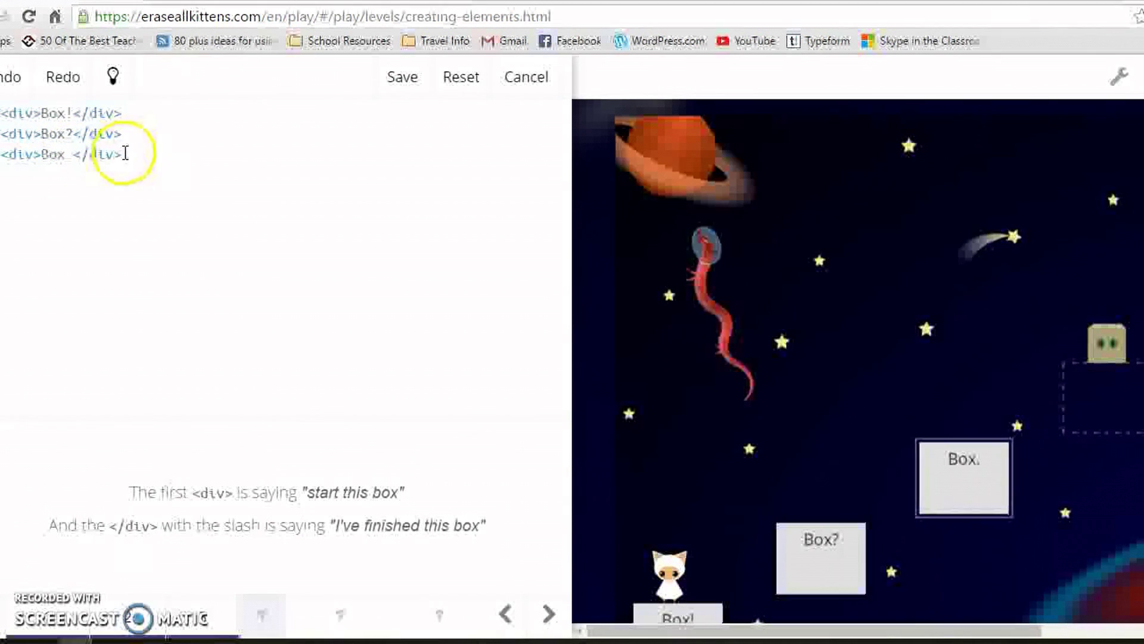
{"action": "key", "text": "Return"}
{"action": "key", "text": "ctrl+v"}
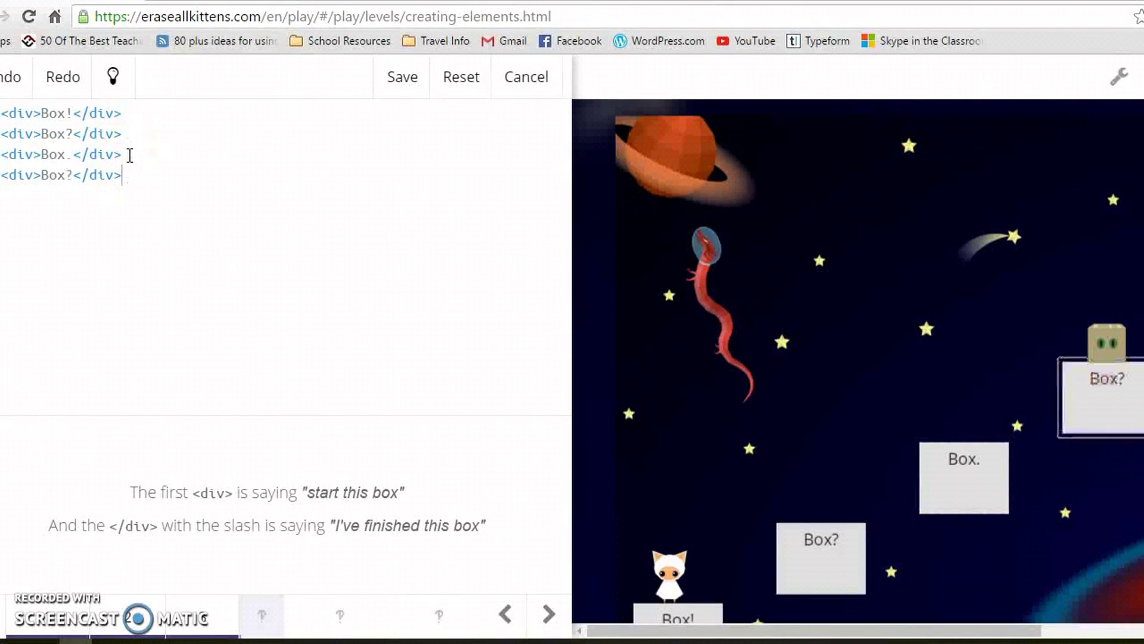
{"action": "key", "text": "BackSpace"}
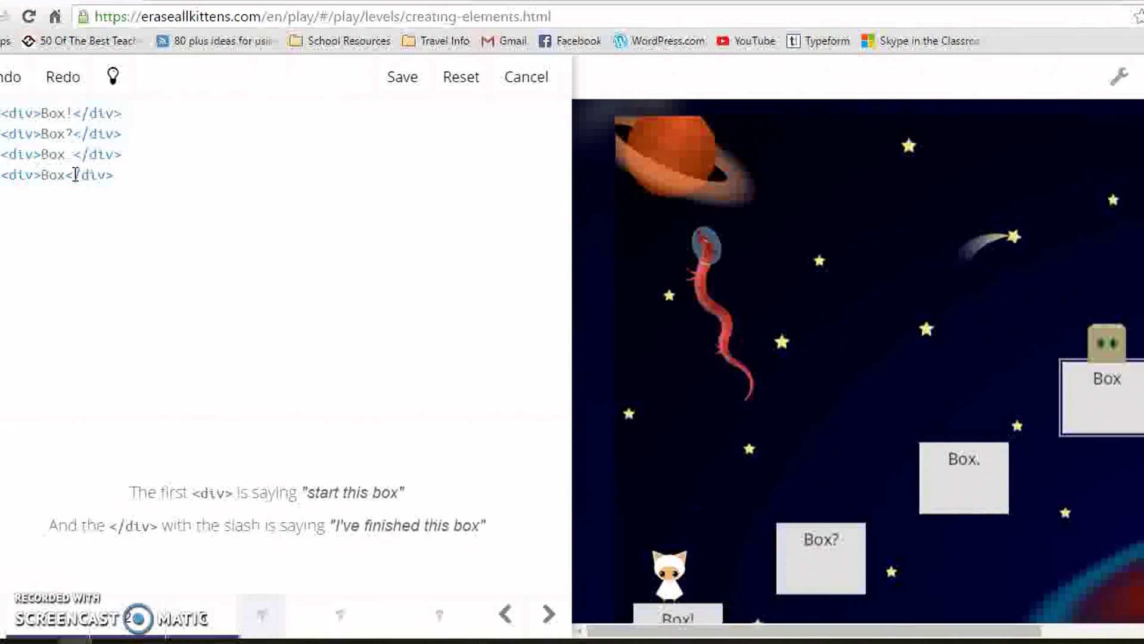
{"action": "type", "text": ":)"}
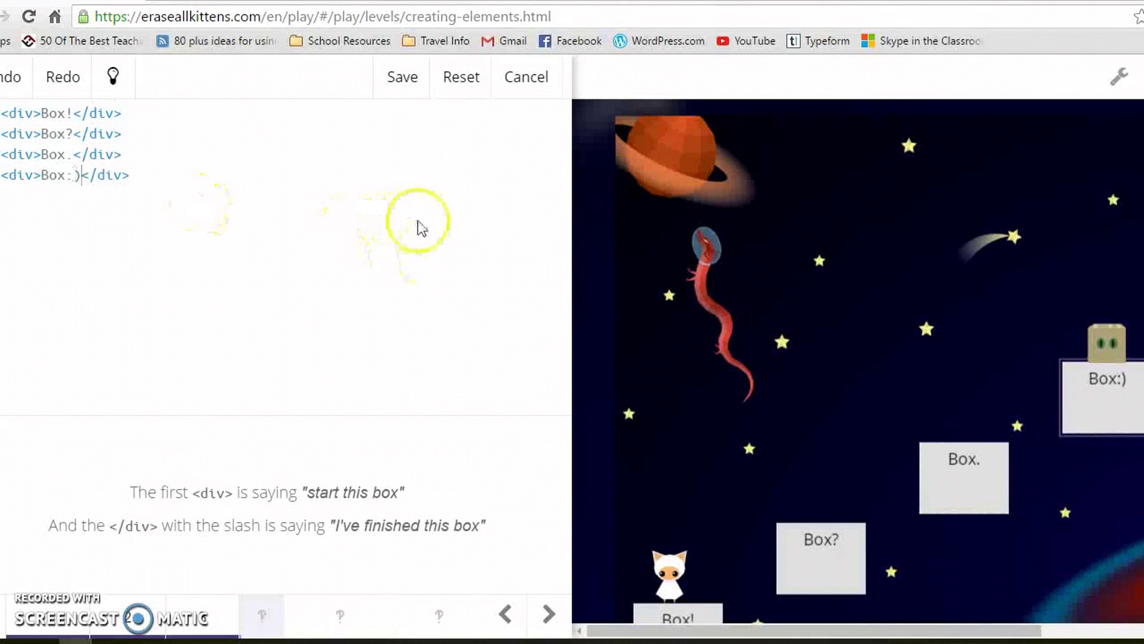
{"action": "left_click", "coordinate": [402, 77]}
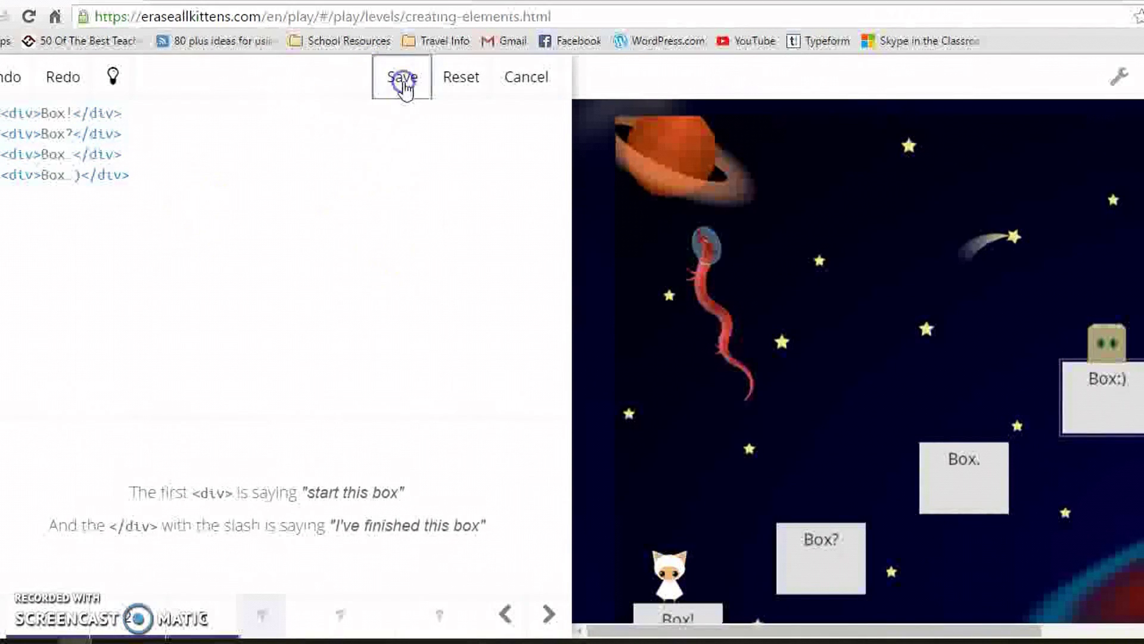
Step: Jump the kitten up the box steps from Box! onto the top Box:) box with the arrow keys
{"action": "left_click", "coordinate": [528, 518]}
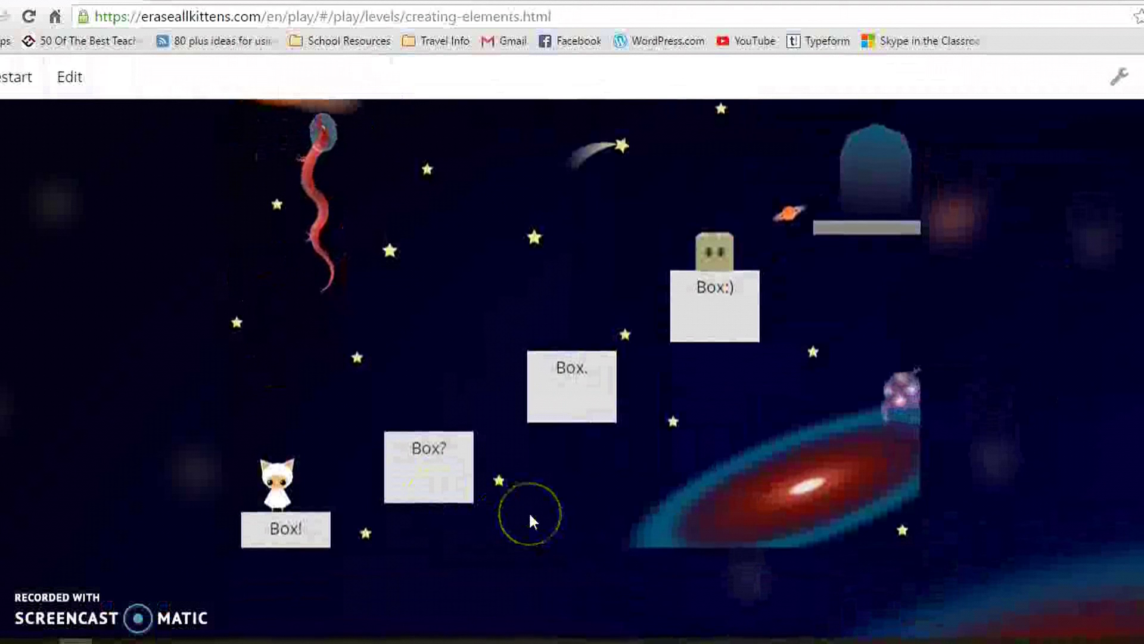
{"action": "key", "text": "Up"}
{"action": "key", "text": "Right"}
{"action": "key", "text": "Up"}
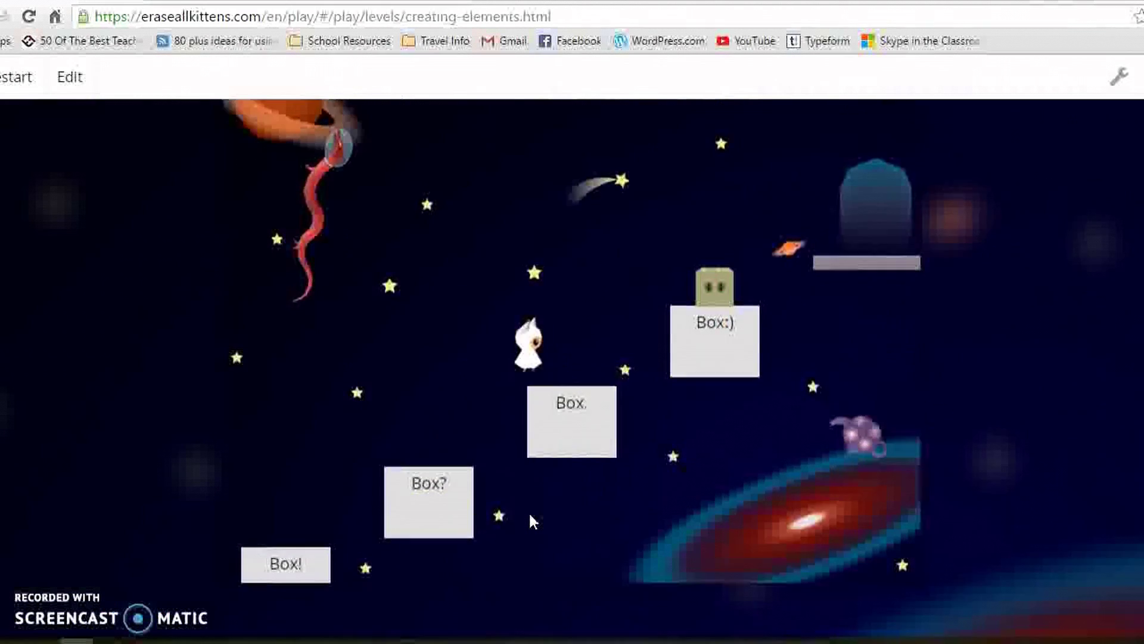
{"action": "key", "text": "Up"}
{"action": "key", "text": "Right"}
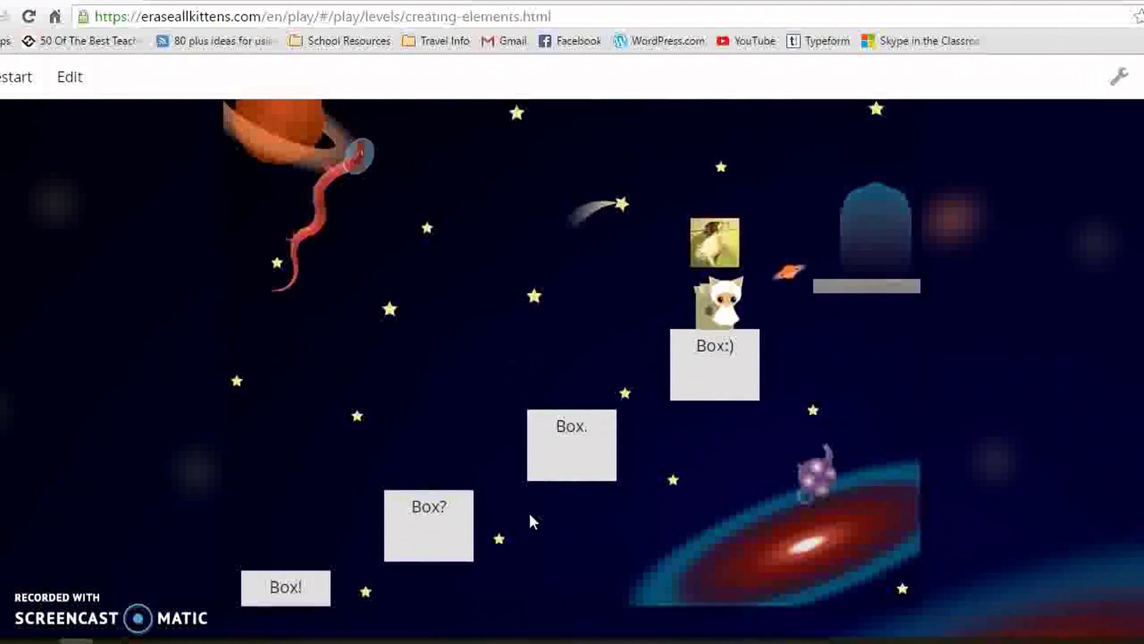